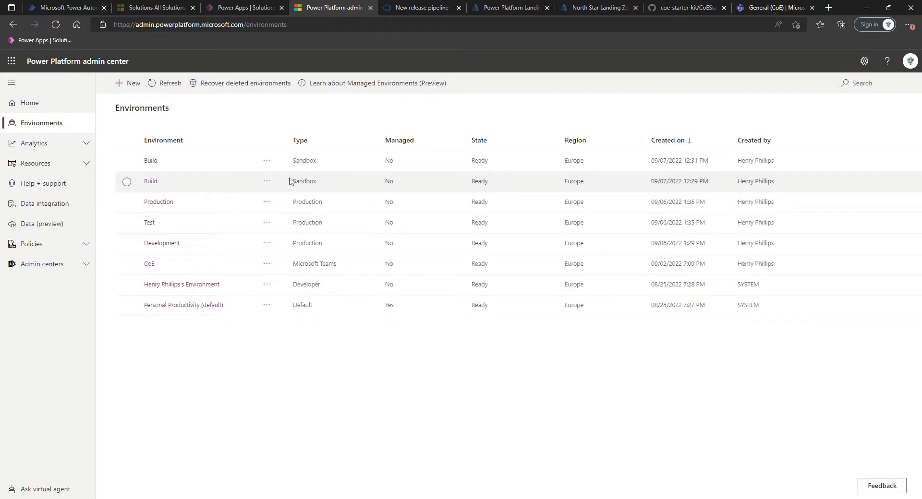
- Switch to Azure DevOps and load the organization's project list at dev.azure.com
{"action": "left_click", "coordinate": [432, 10]}
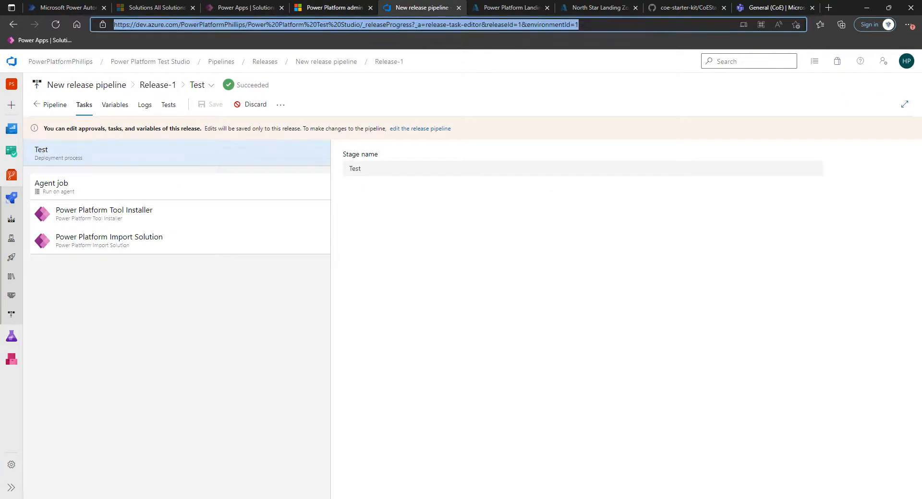
{"action": "type", "text": "dev.a"}
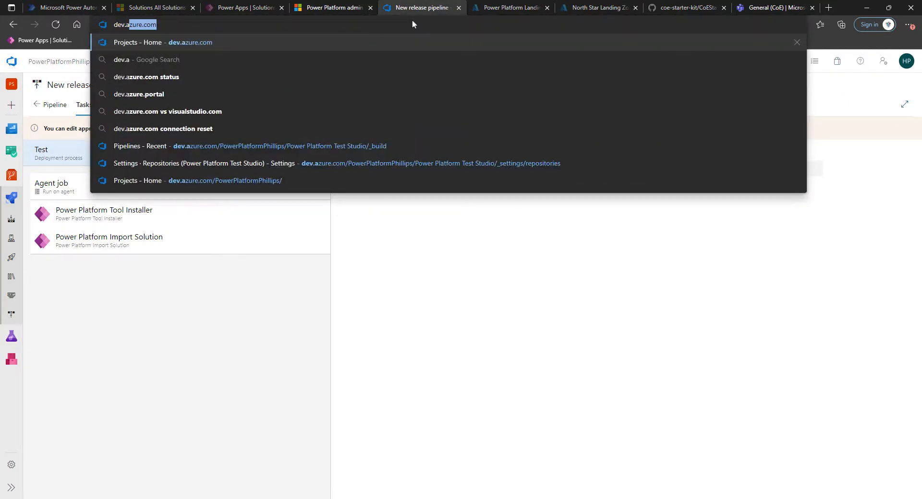
{"action": "type", "text": "zure.com"}
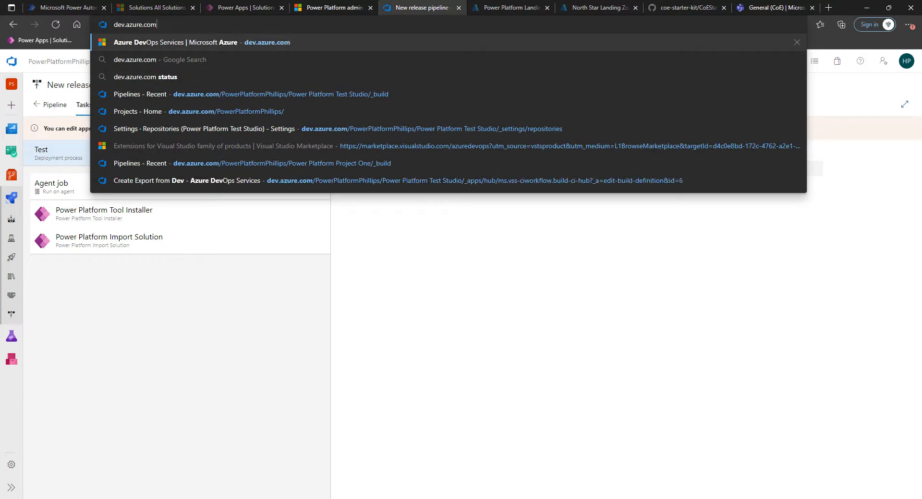
{"action": "key", "text": "Return"}
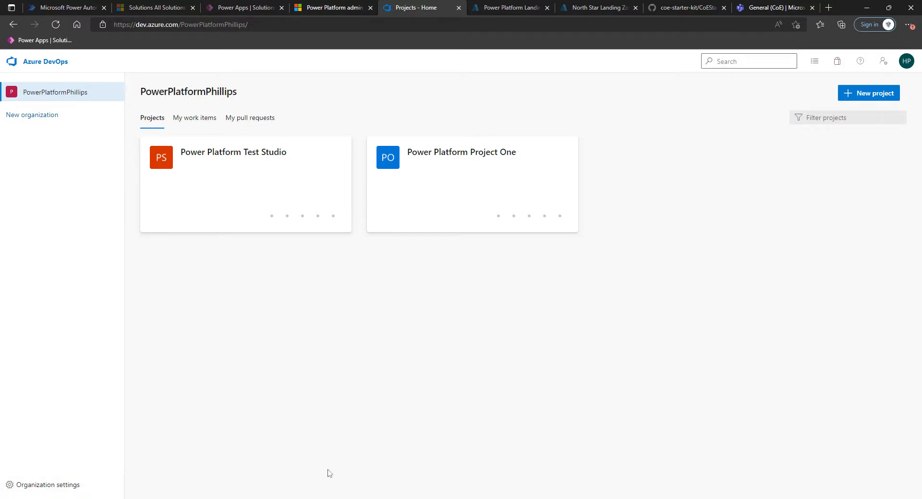
- Create a private project named "ALM Project" with Git version control and the Basic work item process
{"action": "mouse_move", "coordinate": [336, 165]}
{"action": "left_click", "coordinate": [881, 97]}
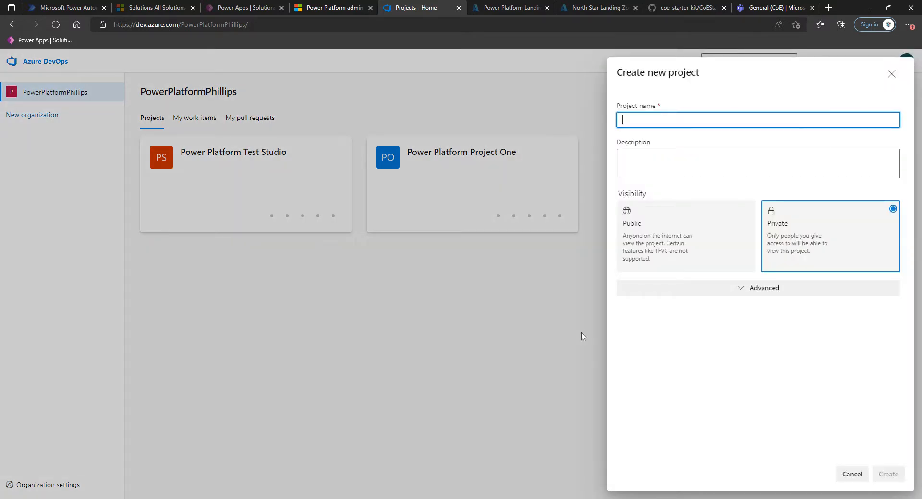
{"action": "type", "text": "ALM P"}
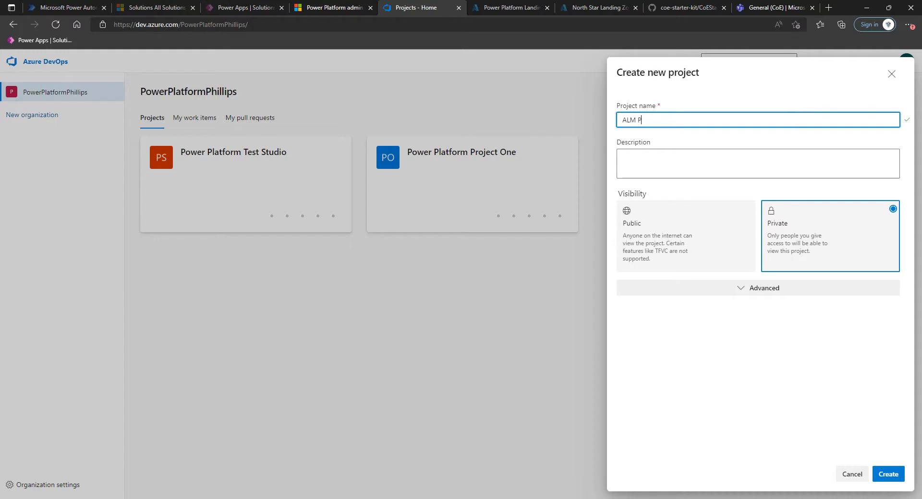
{"action": "type", "text": "roject"}
{"action": "left_click", "coordinate": [737, 292]}
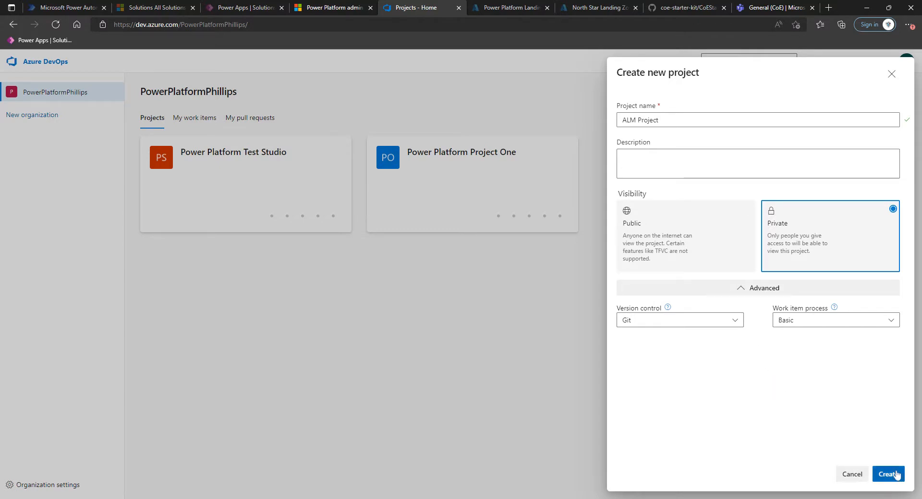
{"action": "left_click", "coordinate": [663, 324]}
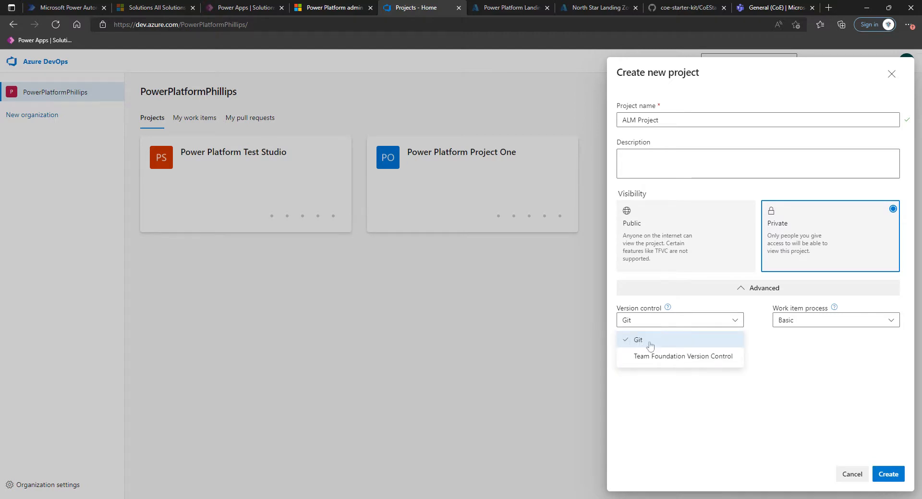
{"action": "left_click", "coordinate": [851, 379]}
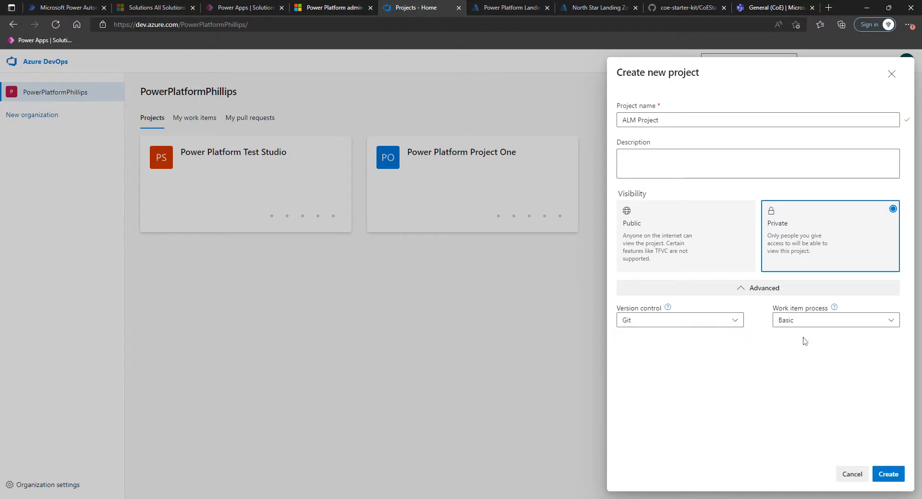
{"action": "left_click", "coordinate": [842, 326]}
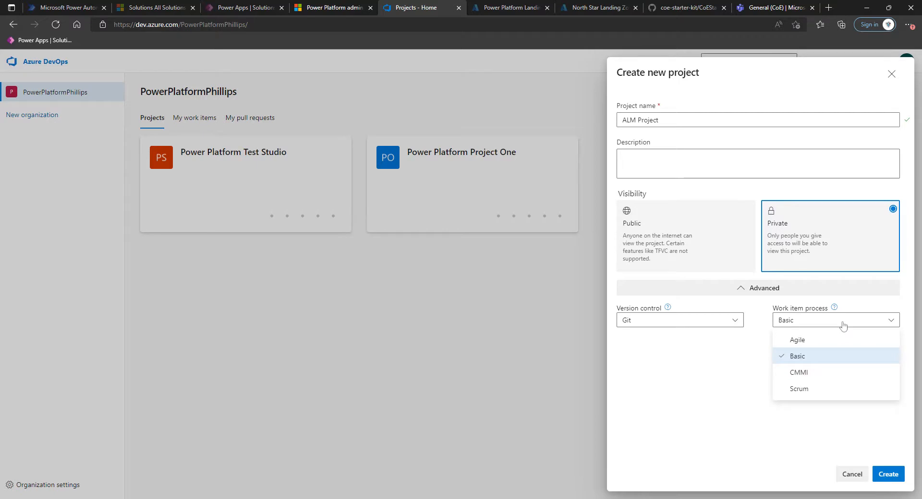
{"action": "left_click", "coordinate": [712, 372]}
{"action": "left_click", "coordinate": [888, 474]}
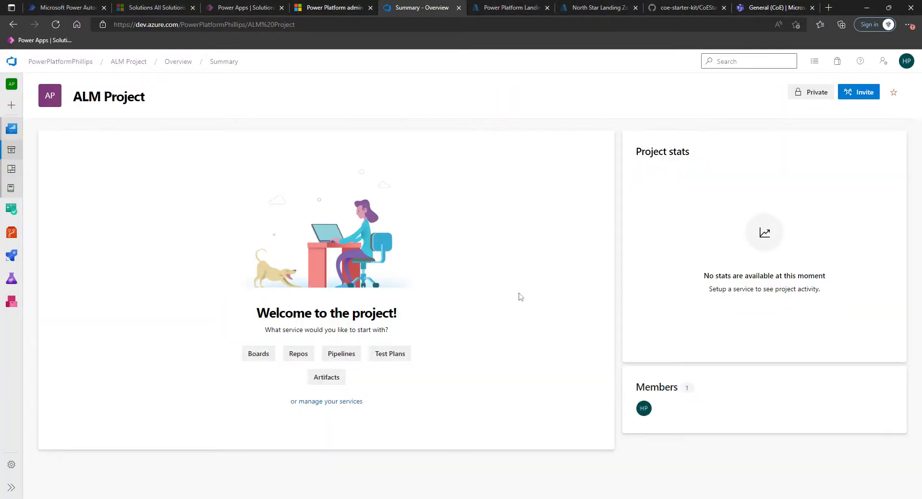
- Review the ALM Project's settings, including its visibility options, project administrators and Azure DevOps services
{"action": "left_click", "coordinate": [13, 465]}
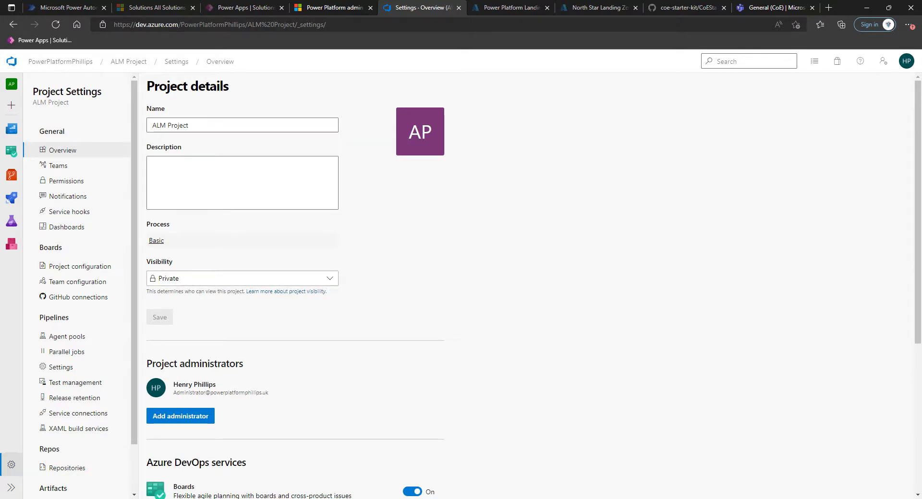
{"action": "left_click", "coordinate": [332, 284]}
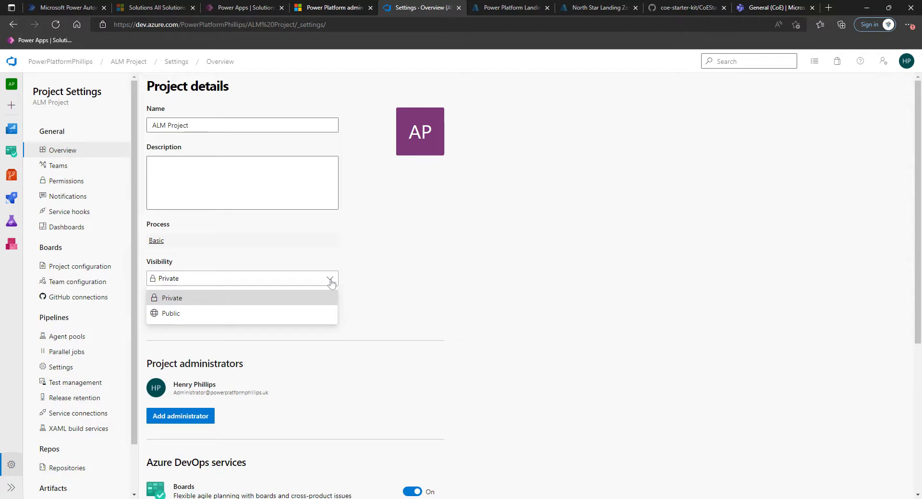
{"action": "left_click", "coordinate": [394, 255]}
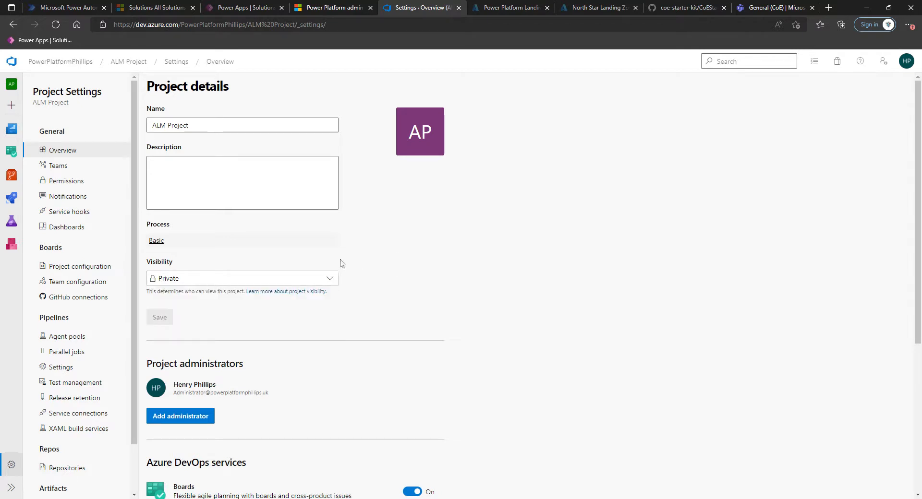
{"action": "scroll", "coordinate": [334, 305], "scroll_direction": "down", "scroll_amount": 3}
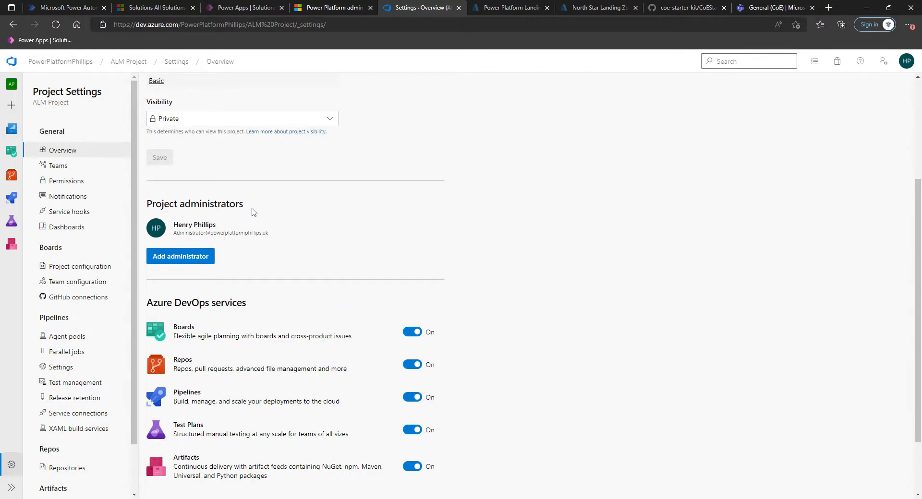
{"action": "scroll", "coordinate": [254, 212], "scroll_direction": "down", "scroll_amount": 2}
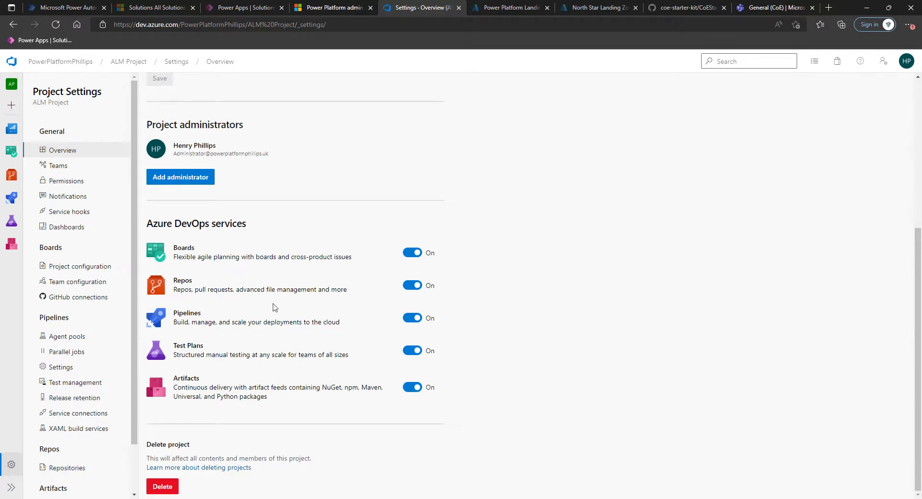
{"action": "scroll", "coordinate": [274, 284], "scroll_direction": "up", "scroll_amount": 5}
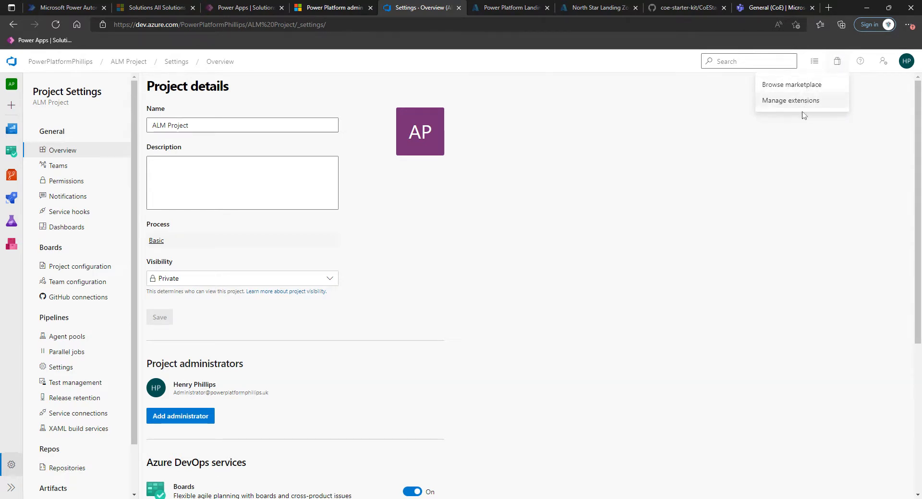
- Search the Azure DevOps marketplace for "power platform" and start getting the free Power Platform Build Tools extension
{"action": "left_click", "coordinate": [808, 86]}
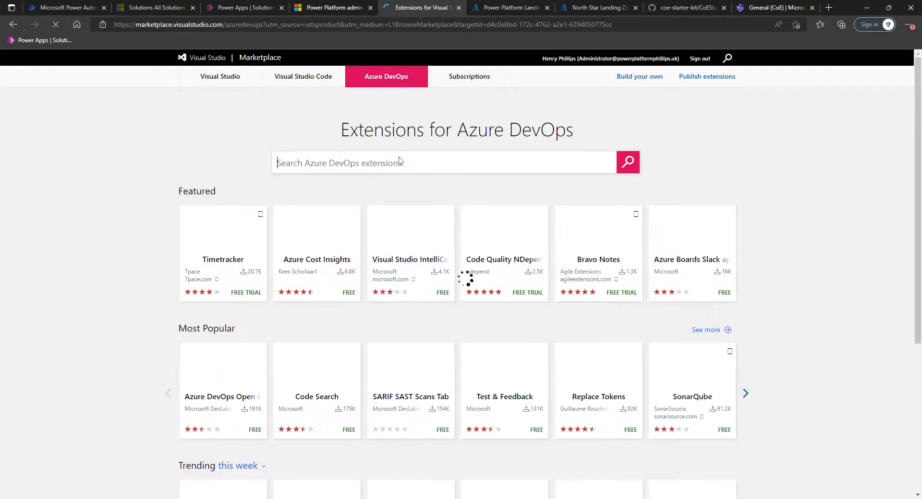
{"action": "type", "text": "power platform"}
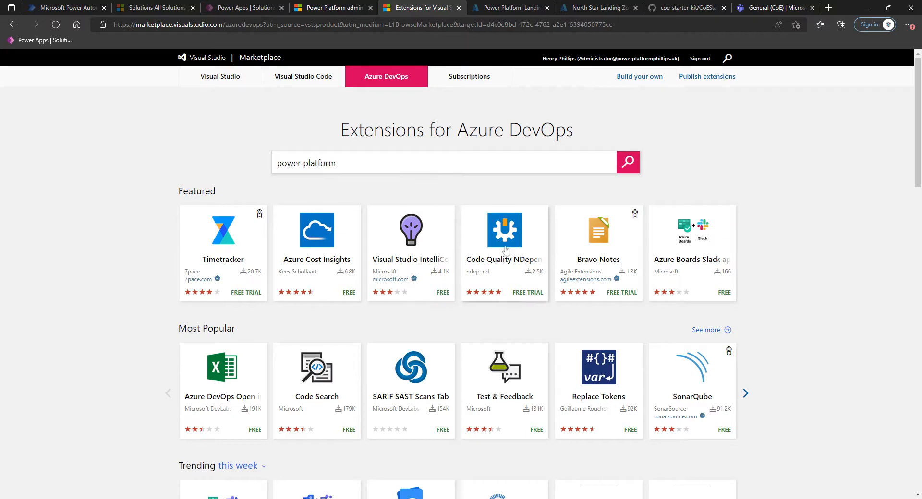
{"action": "left_click", "coordinate": [627, 163]}
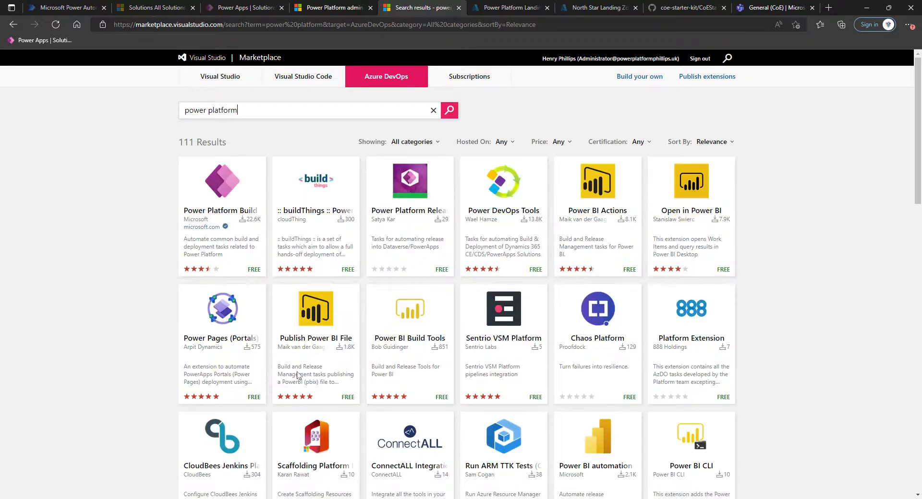
{"action": "left_click", "coordinate": [228, 221]}
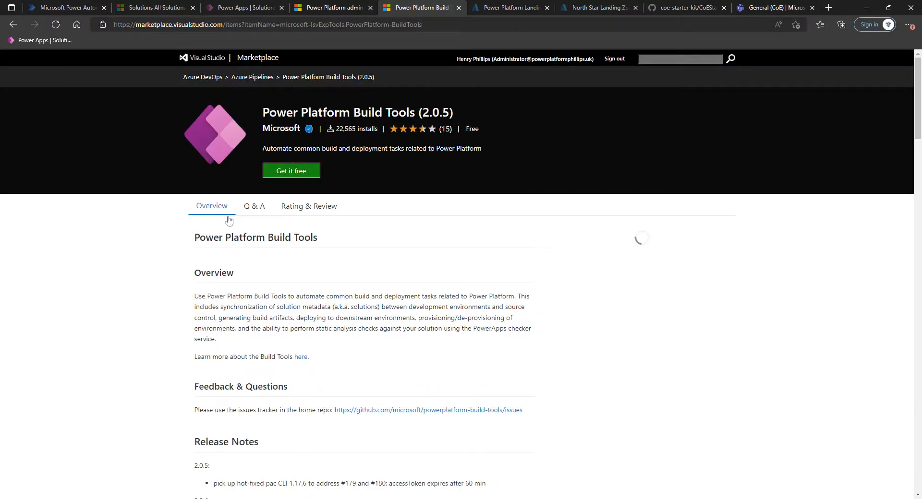
{"action": "left_click", "coordinate": [293, 173]}
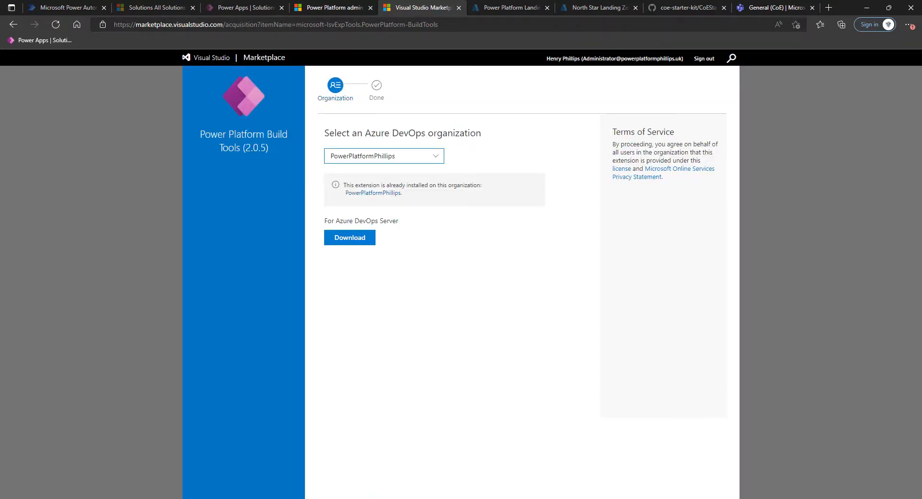
- Check the Power Platform Build Tools installation status for the selected Azure DevOps organization
{"action": "left_click", "coordinate": [436, 156]}
{"action": "left_click", "coordinate": [470, 155]}
{"action": "left_click_drag", "start_coordinate": [343, 185], "coordinate": [491, 199]}
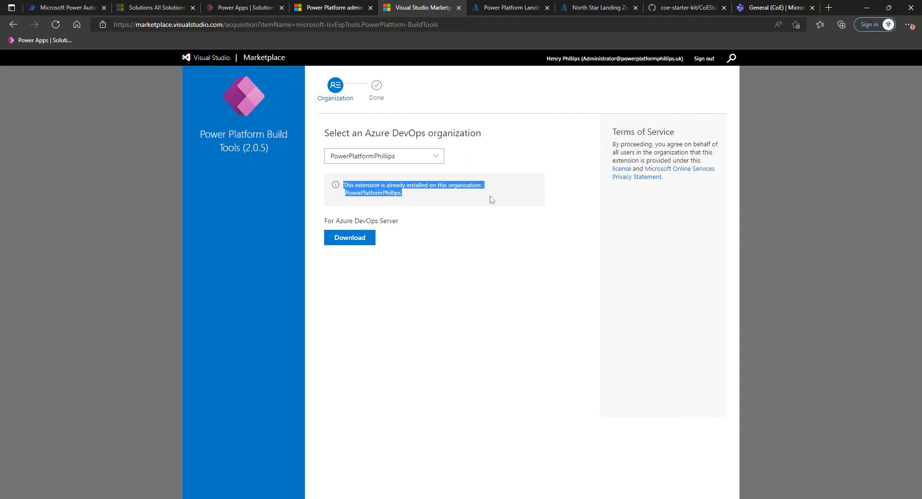
{"action": "left_click", "coordinate": [422, 196]}
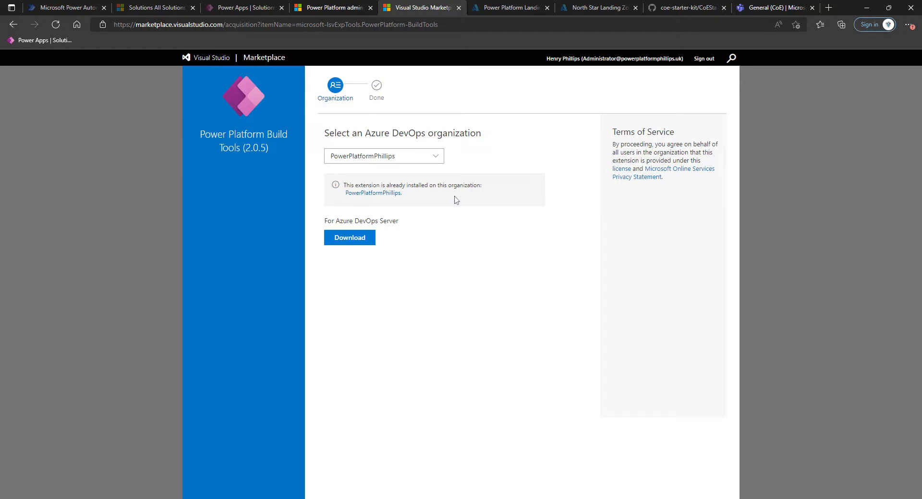
- Return to dev.azure.com and open the ALM Project
{"action": "left_click", "coordinate": [427, 25]}
{"action": "type", "text": "dev.azure.com"}
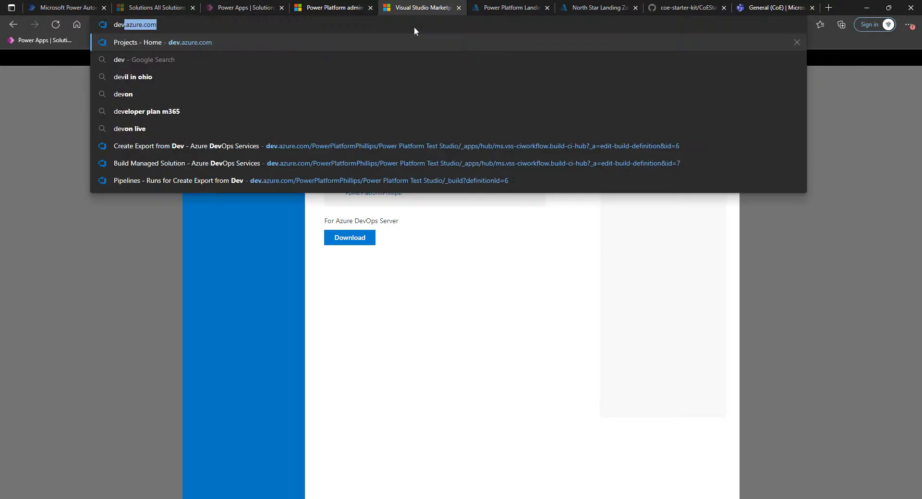
{"action": "key", "text": "Return"}
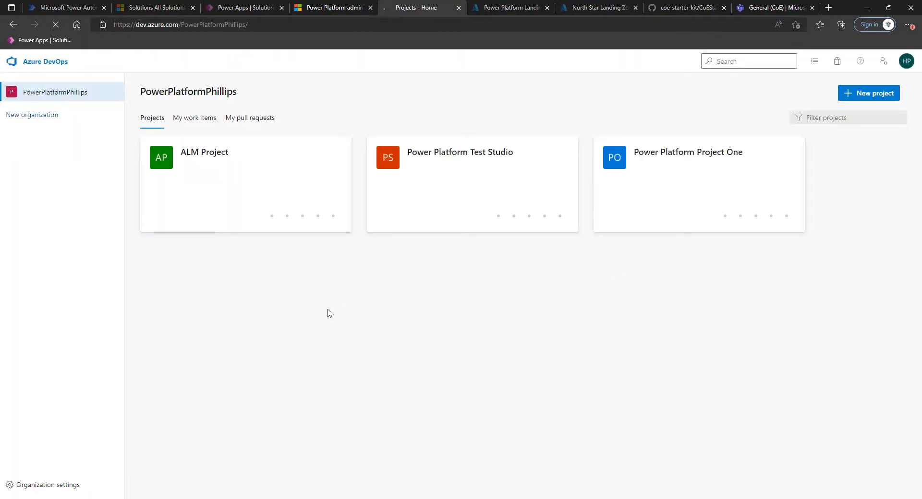
{"action": "left_click", "coordinate": [258, 214]}
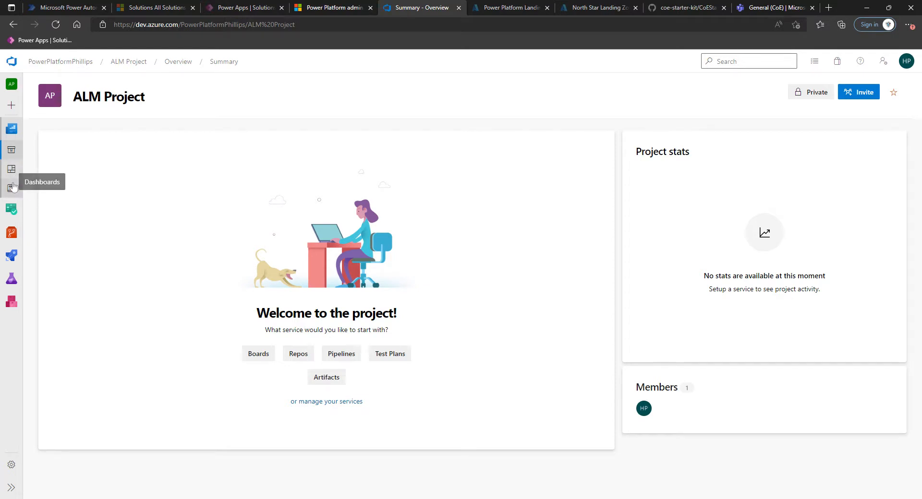
- Initialize the main branch of the ALM Project repository with a README and no .gitignore
{"action": "mouse_move", "coordinate": [12, 208]}
{"action": "mouse_move", "coordinate": [12, 233]}
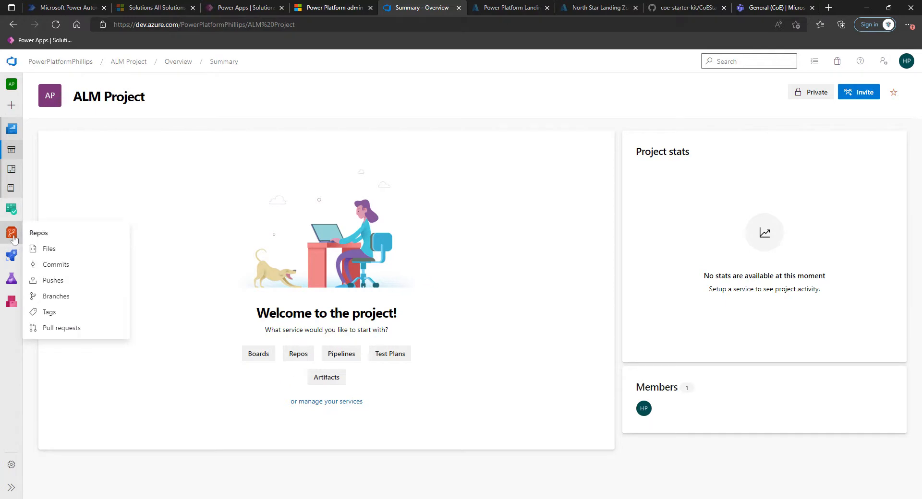
{"action": "left_click", "coordinate": [12, 234]}
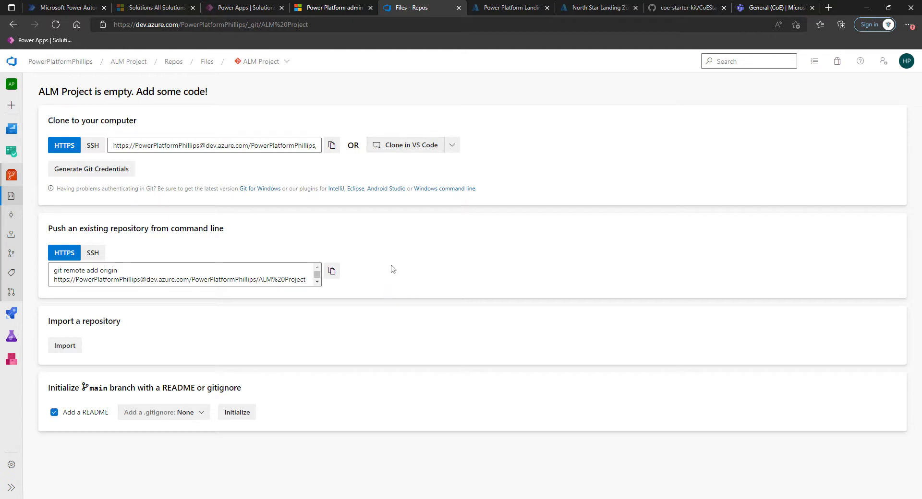
{"action": "left_click", "coordinate": [240, 416]}
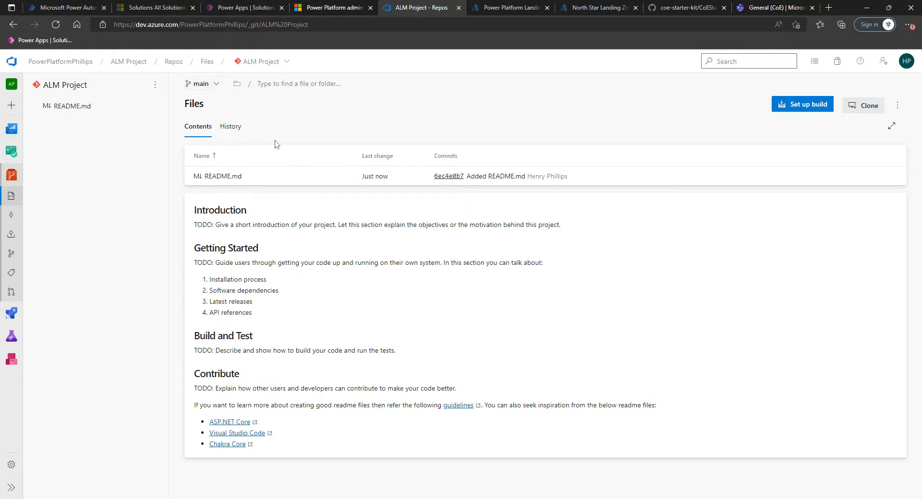
- Check the repository's branch list and reopen the ALM Project's repository files from the organization's project list
{"action": "left_click", "coordinate": [221, 86]}
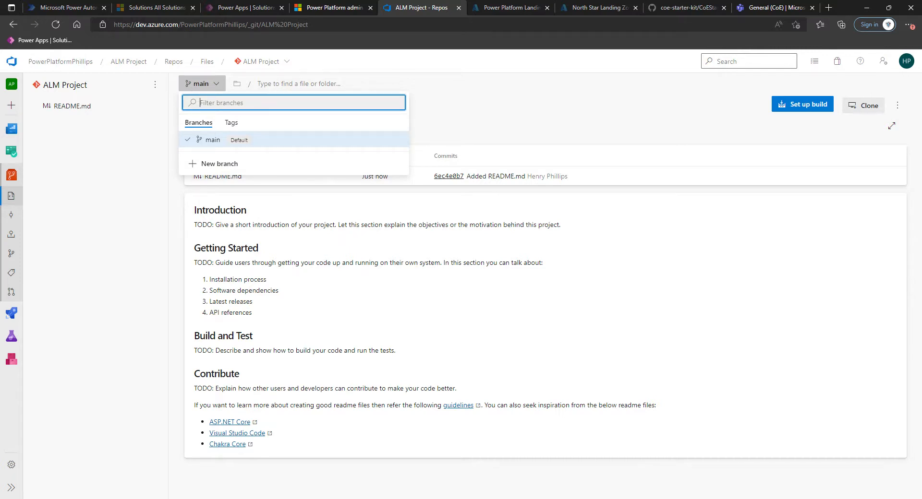
{"action": "left_click", "coordinate": [544, 144]}
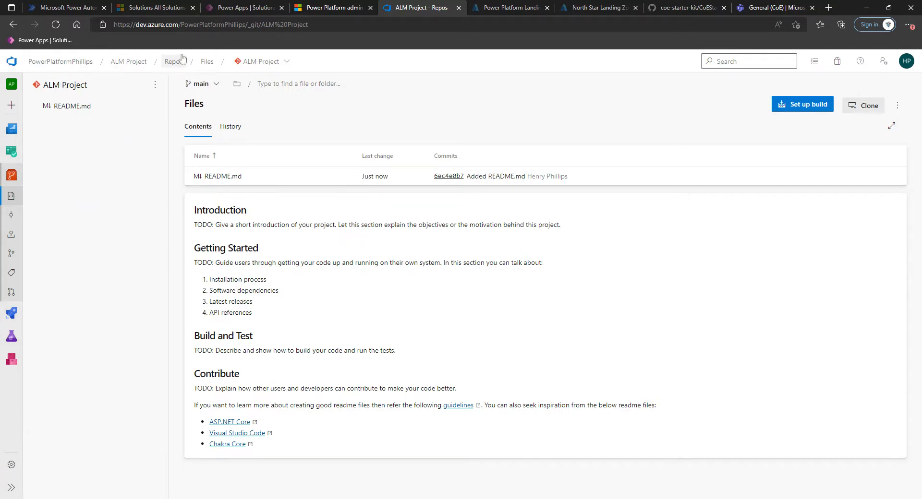
{"action": "left_click", "coordinate": [60, 61]}
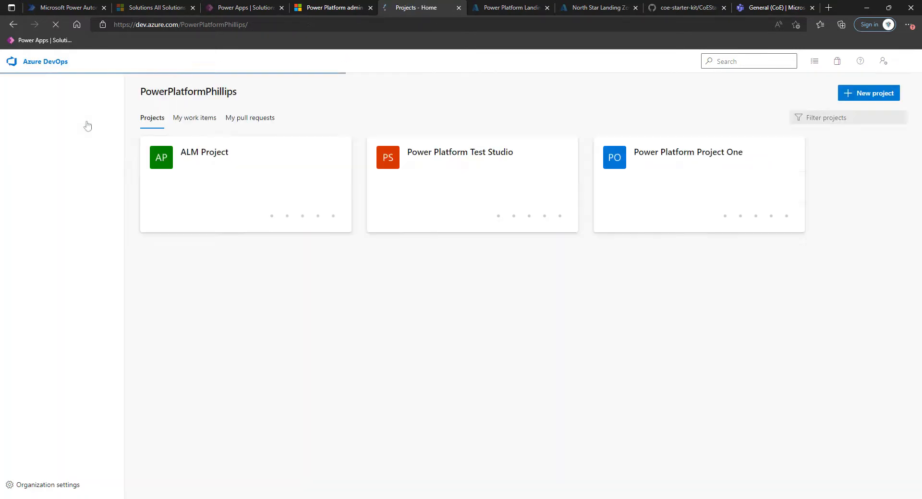
{"action": "left_click", "coordinate": [258, 191]}
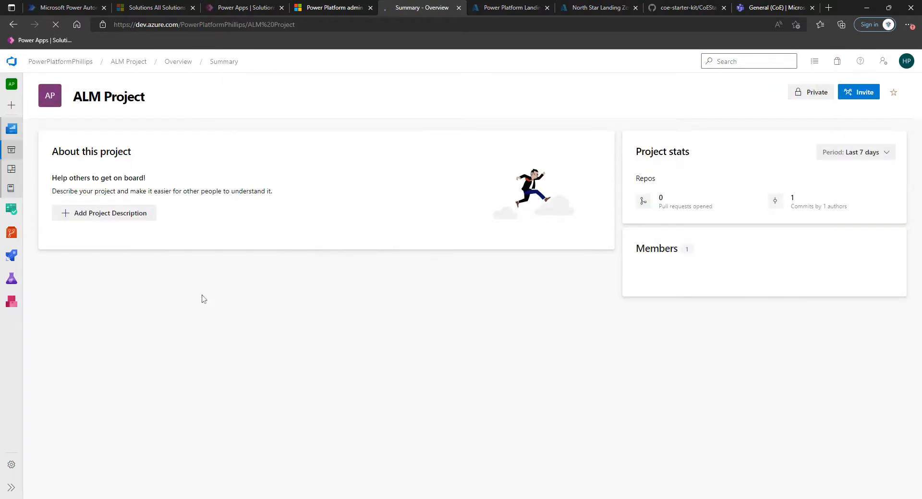
{"action": "mouse_move", "coordinate": [15, 260]}
{"action": "left_click", "coordinate": [11, 232]}
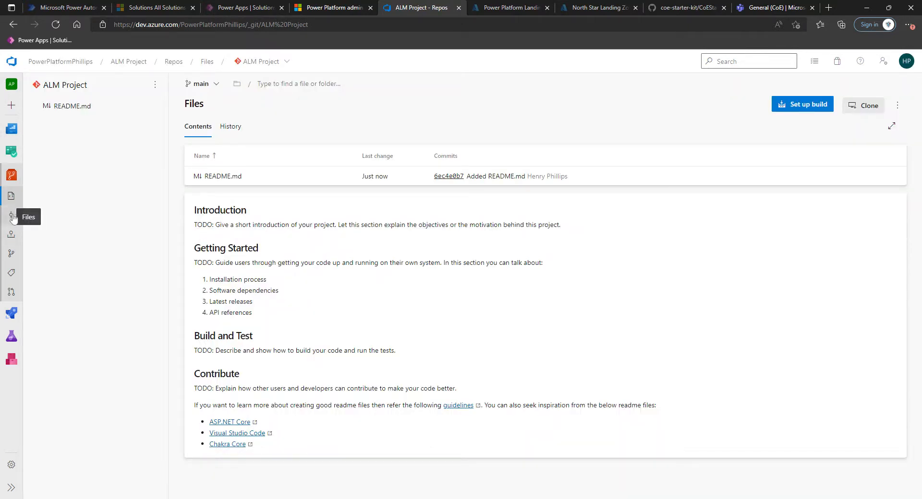
- Open the ALM Project's project settings, check the pipeline settings and show the project's service connections
{"action": "mouse_move", "coordinate": [17, 315]}
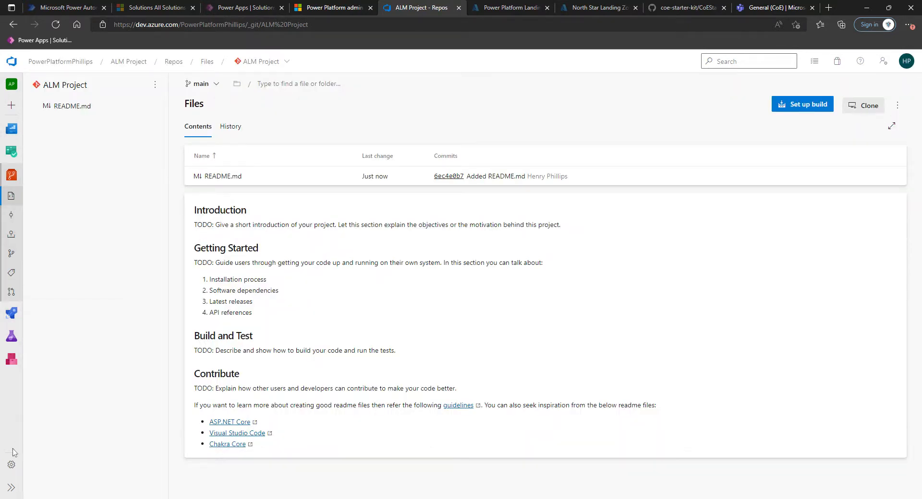
{"action": "left_click", "coordinate": [12, 465]}
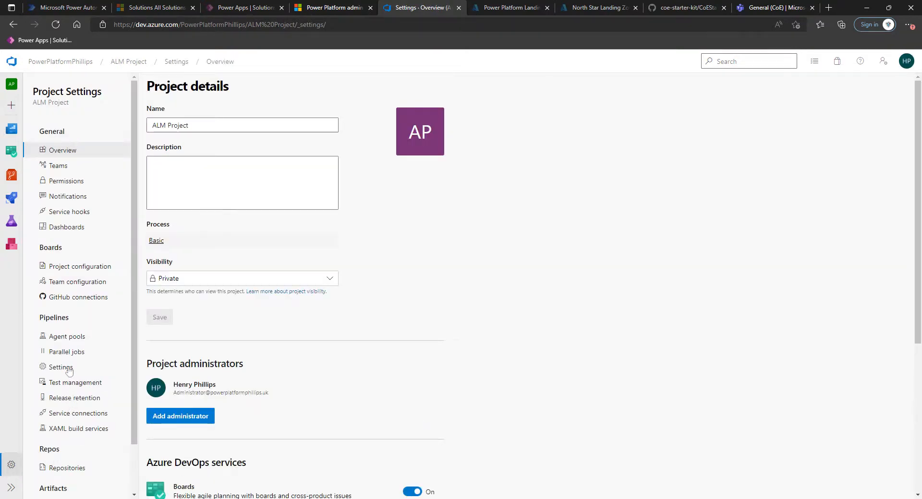
{"action": "scroll", "coordinate": [67, 363], "scroll_direction": "down", "scroll_amount": 2}
{"action": "scroll", "coordinate": [72, 413], "scroll_direction": "up", "scroll_amount": 2}
{"action": "scroll", "coordinate": [67, 302], "scroll_direction": "down", "scroll_amount": 1}
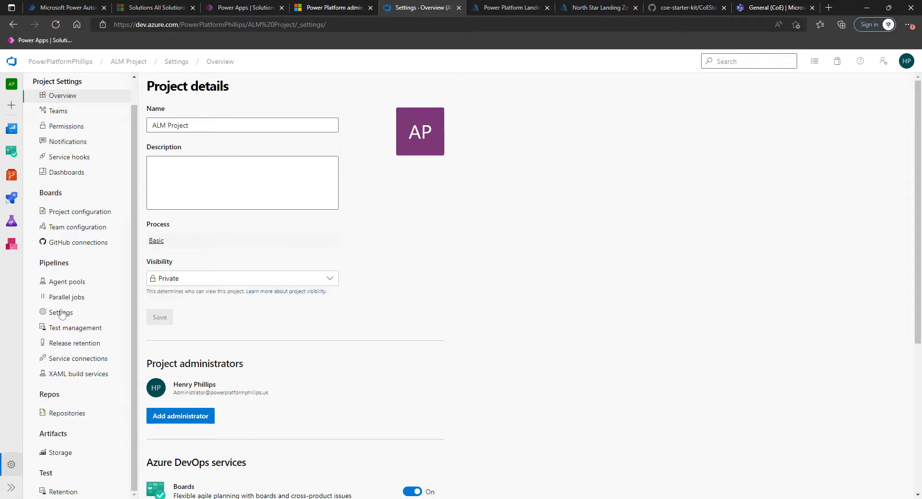
{"action": "left_click", "coordinate": [61, 313]}
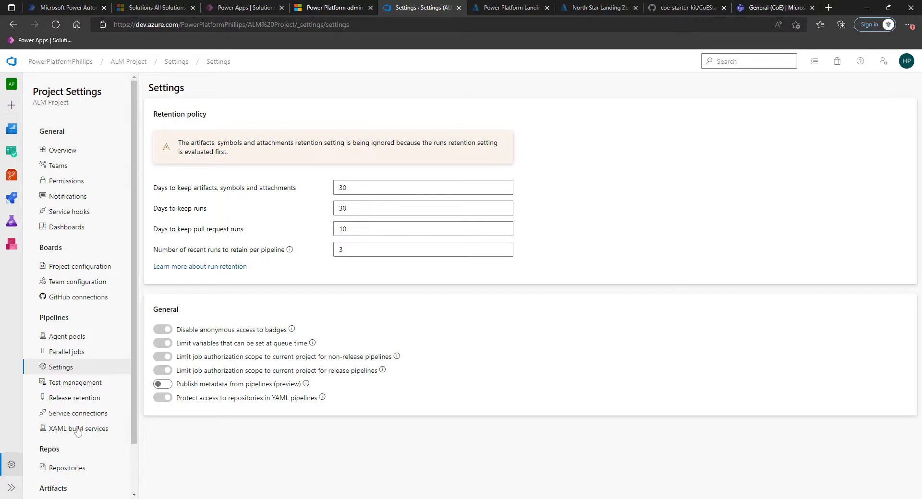
{"action": "left_click", "coordinate": [84, 416]}
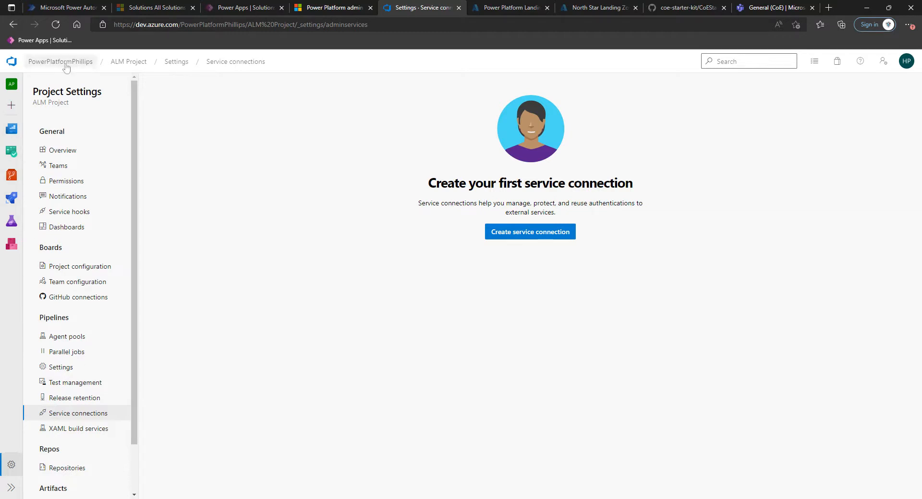
- Switch to the Power Platform Test Studio project and view the service connections in its project settings
{"action": "left_click", "coordinate": [84, 67]}
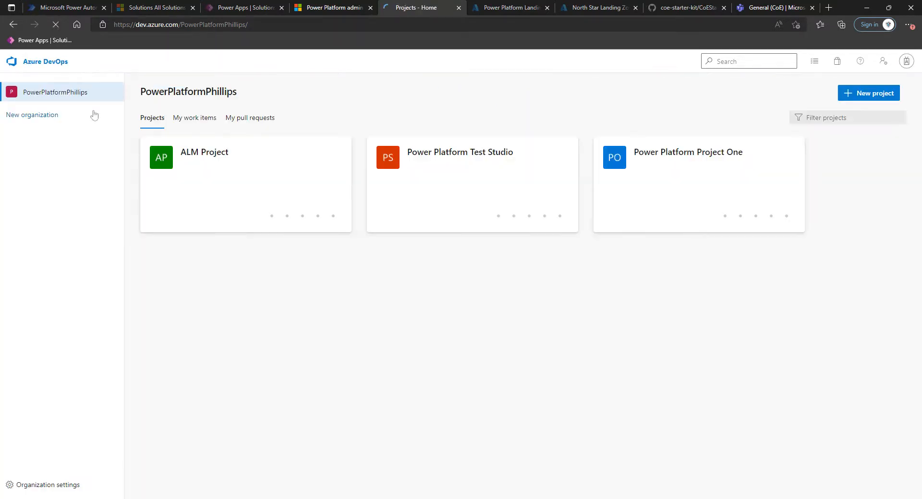
{"action": "left_click", "coordinate": [515, 182]}
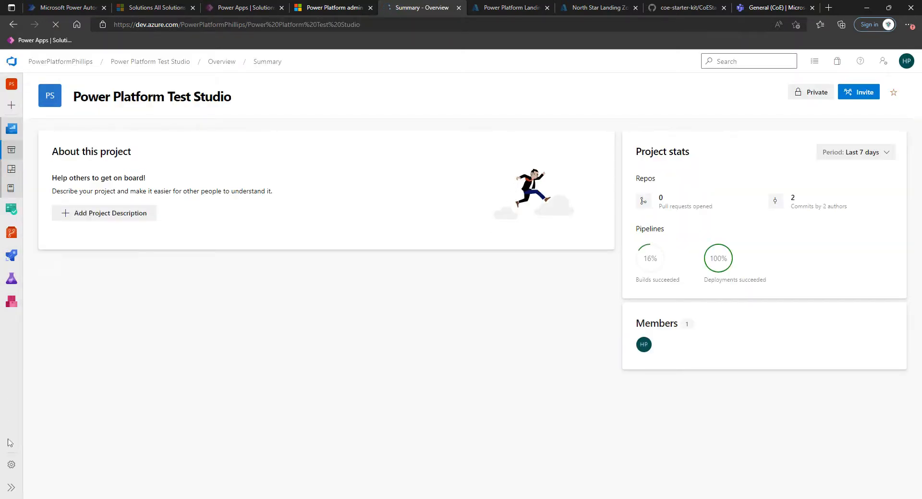
{"action": "left_click", "coordinate": [11, 466]}
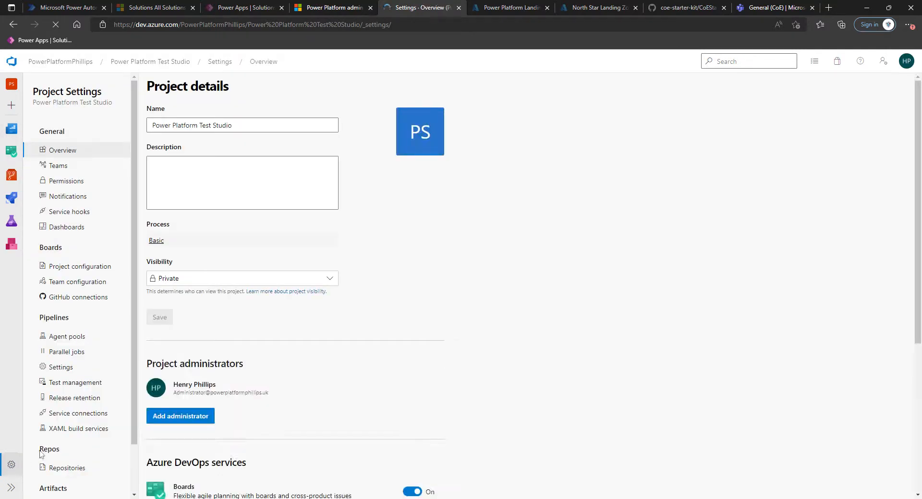
{"action": "left_click", "coordinate": [85, 414]}
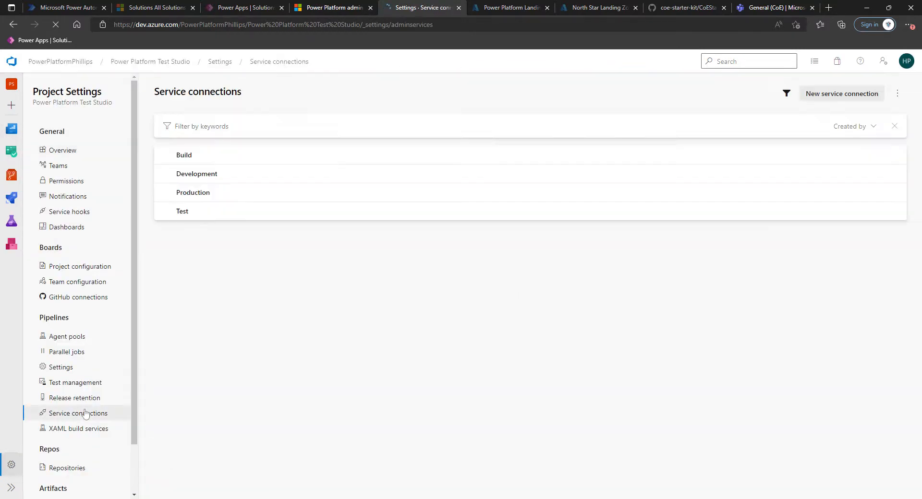